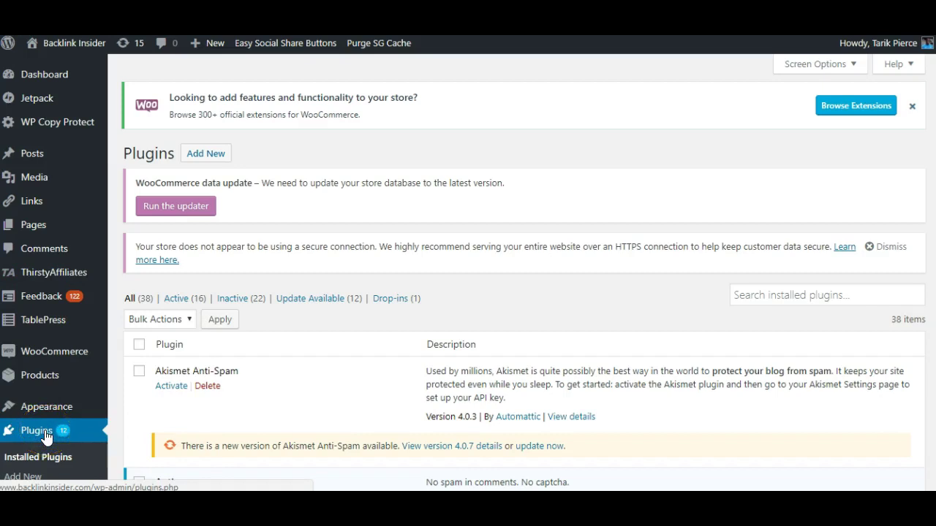
# Step: Search the directory of new plugins for "smush"
pyautogui.click(24, 477)
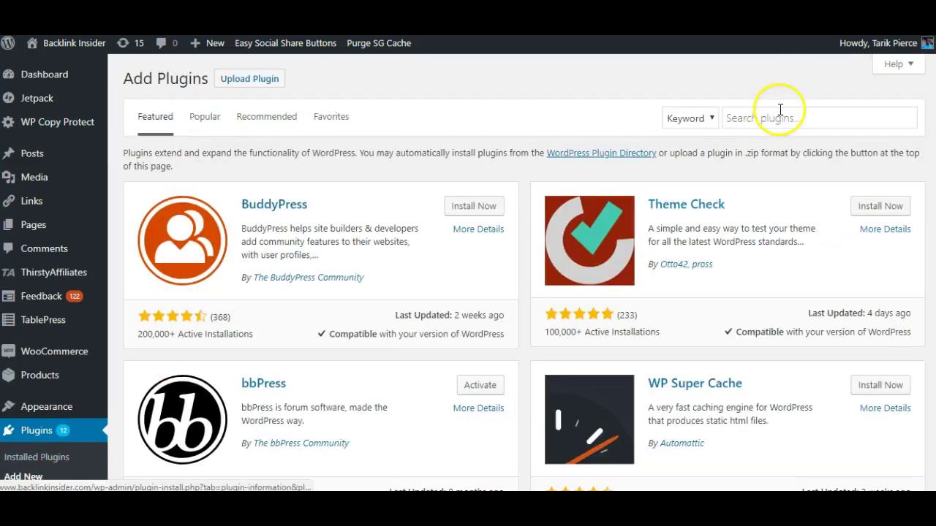
pyautogui.click(781, 118)
pyautogui.write('smu')
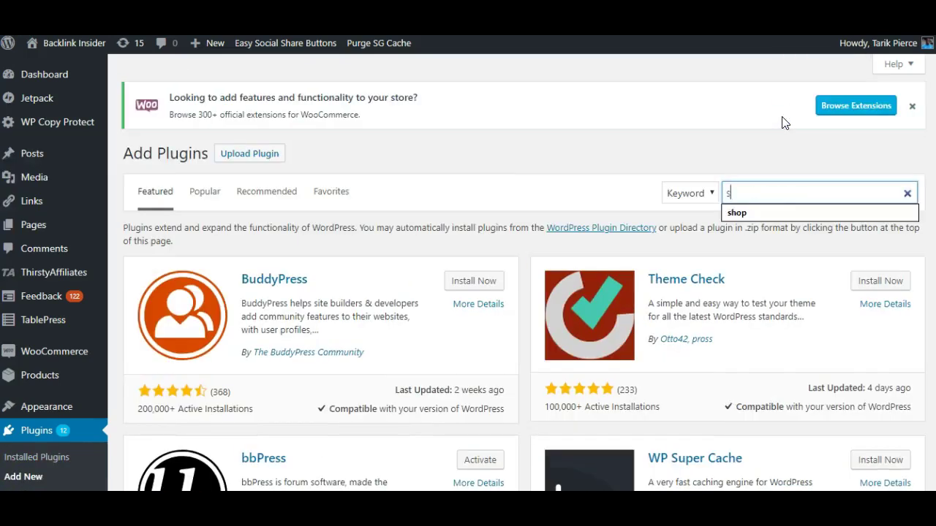
pyautogui.write('sh')
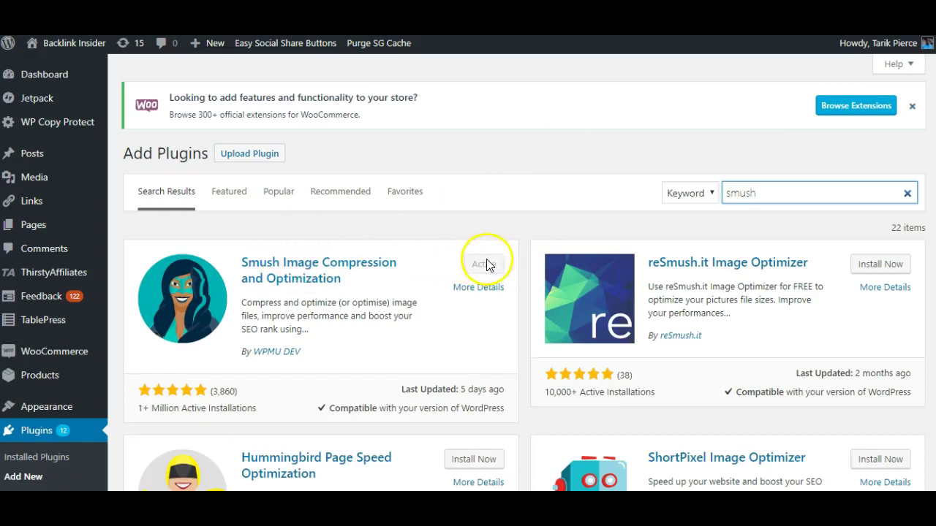
# Step: Open the dashboard of the Smush plugin
pyautogui.scroll(-2, 881, 170)
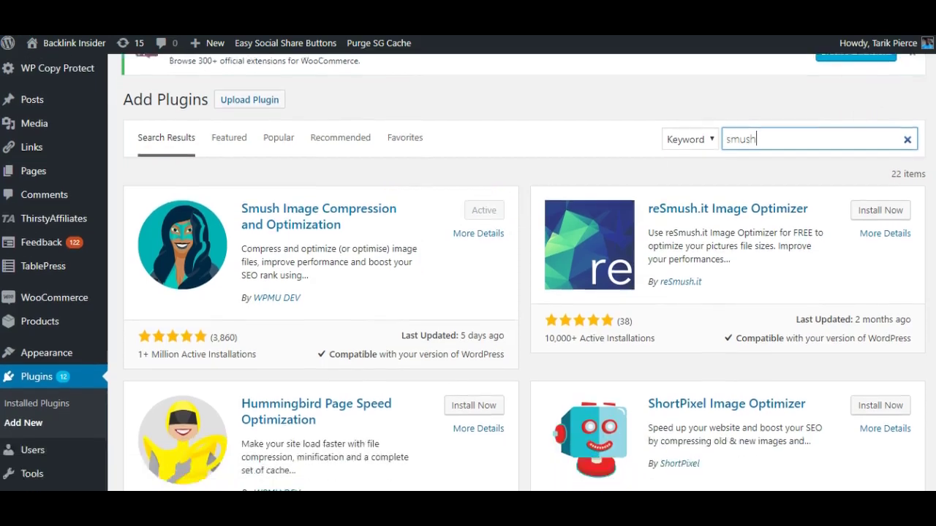
pyautogui.scroll(-2, 226, 255)
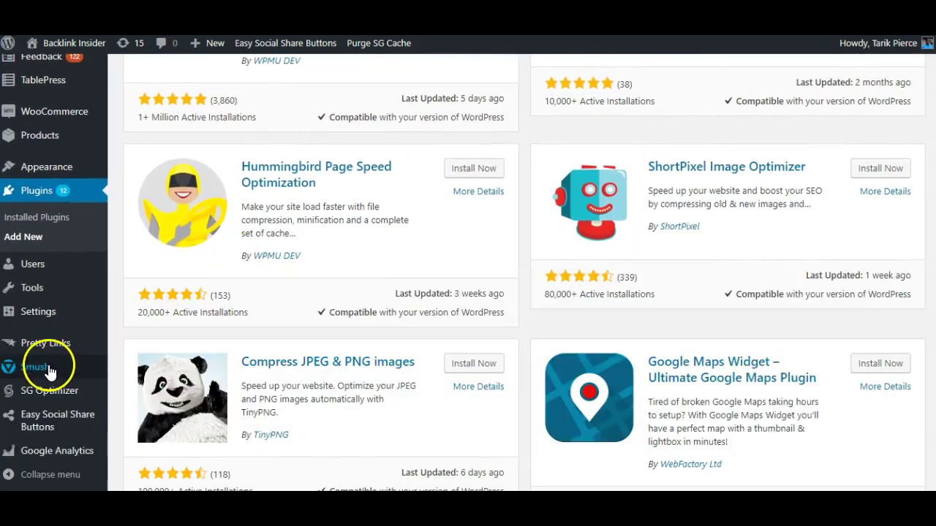
pyautogui.click(48, 369)
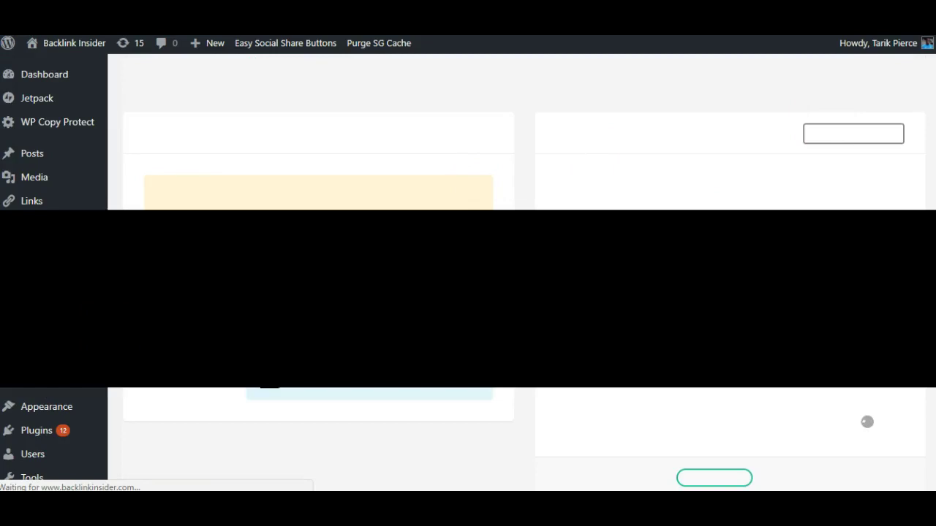
# Step: Review the Smush stats and savings, the automatic smush image sizes, and the EXIF, full-size, Directory Smush and advanced settings
pyautogui.scroll(-3, 467, 292)
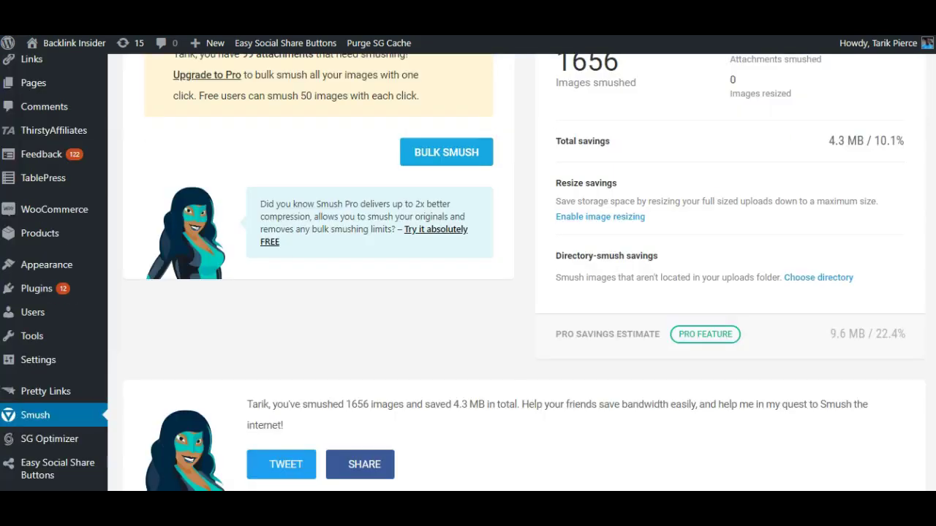
pyautogui.scroll(3, 468, 293)
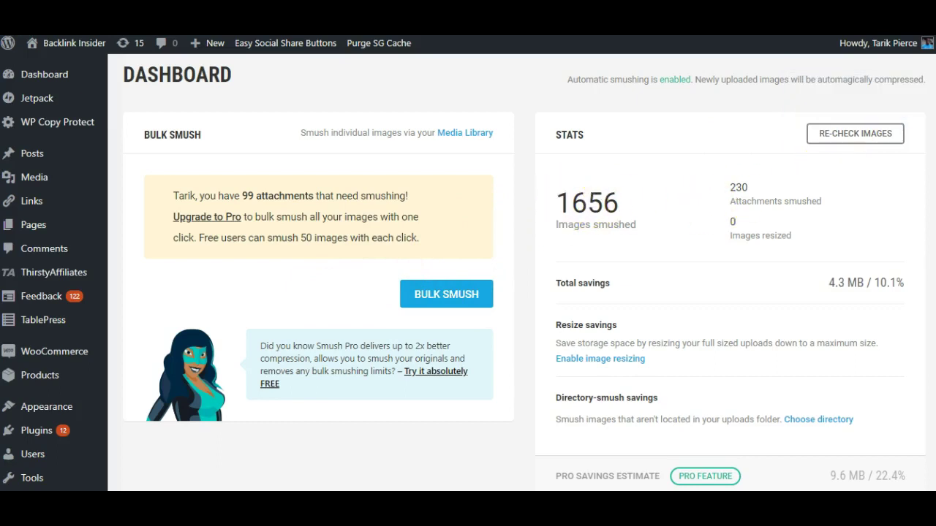
pyautogui.scroll(-1, 463, 273)
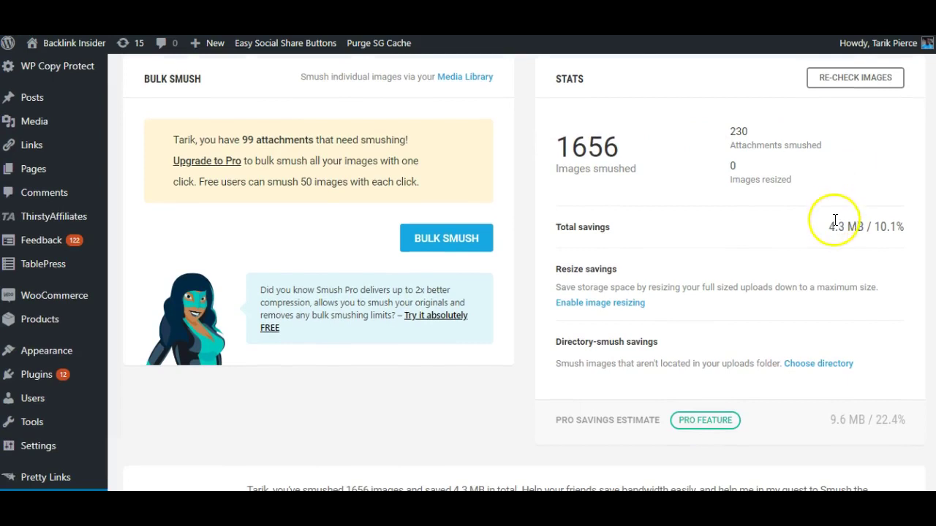
pyautogui.scroll(-2, 731, 259)
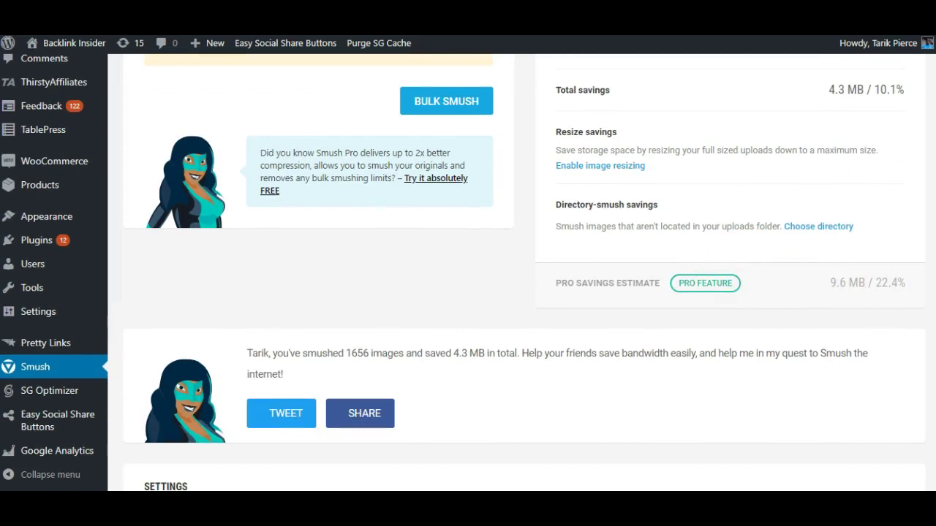
pyautogui.scroll(-2, 516, 271)
pyautogui.scroll(-2, 516, 272)
pyautogui.scroll(-2, 516, 272)
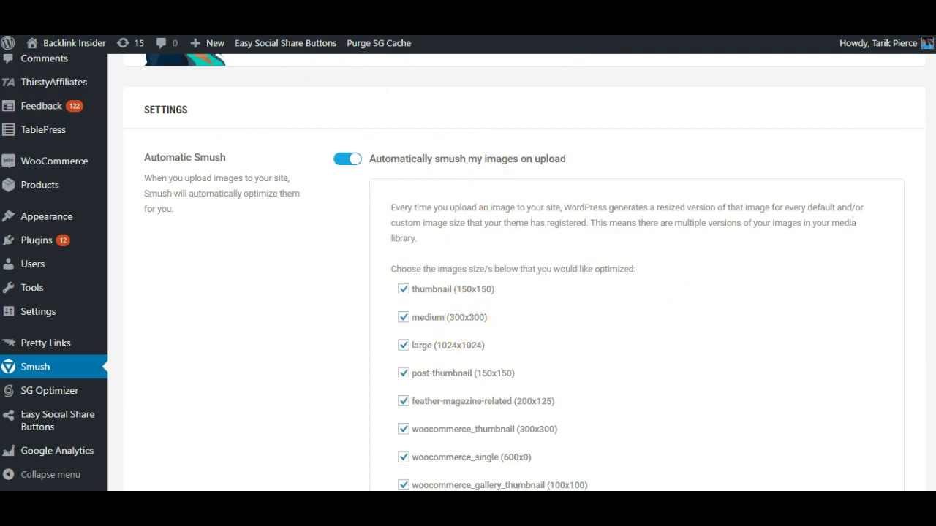
pyautogui.scroll(-4, 524, 272)
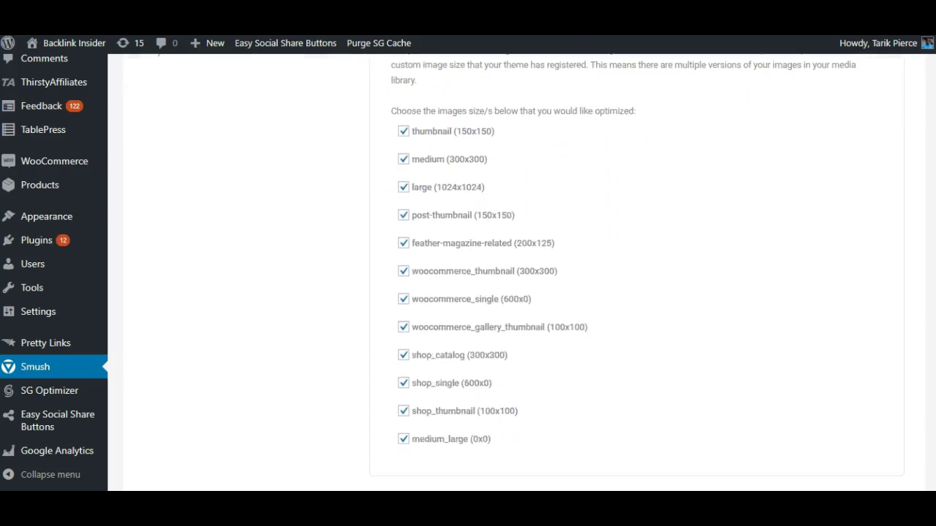
pyautogui.scroll(-3, 524, 272)
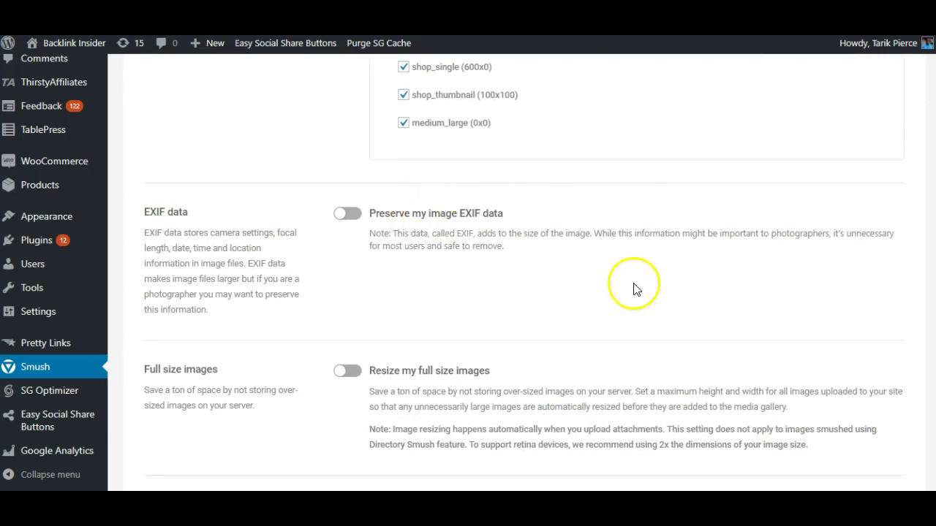
pyautogui.scroll(-2, 524, 276)
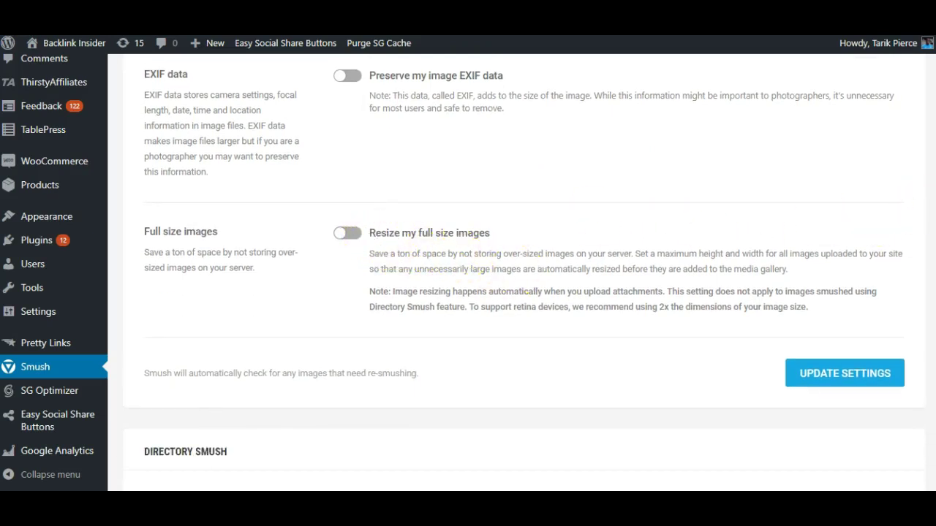
pyautogui.scroll(-3, 879, 226)
pyautogui.scroll(-2, 524, 272)
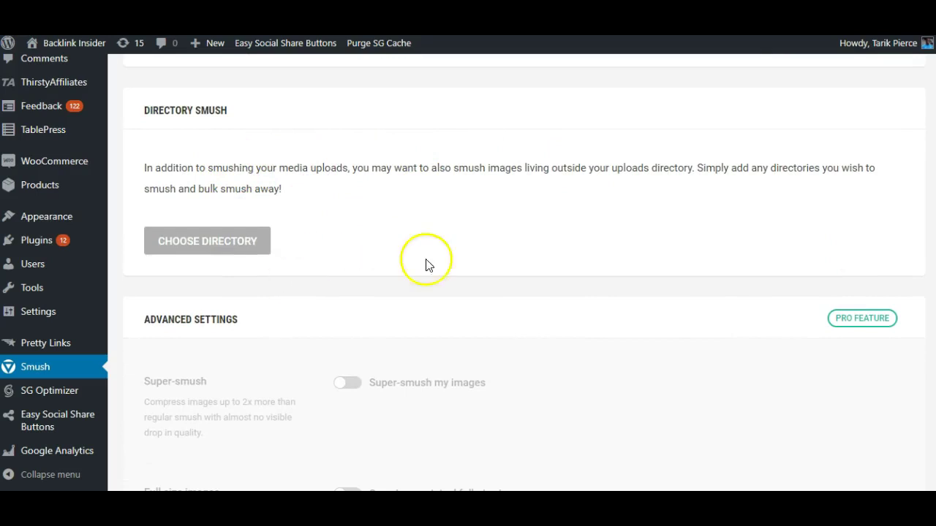
pyautogui.scroll(-4, 524, 272)
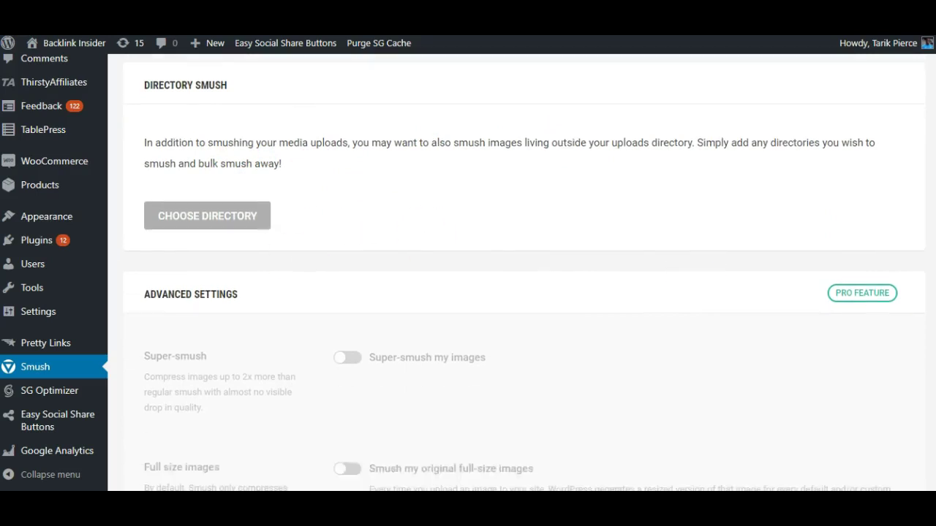
pyautogui.scroll(-3, 524, 272)
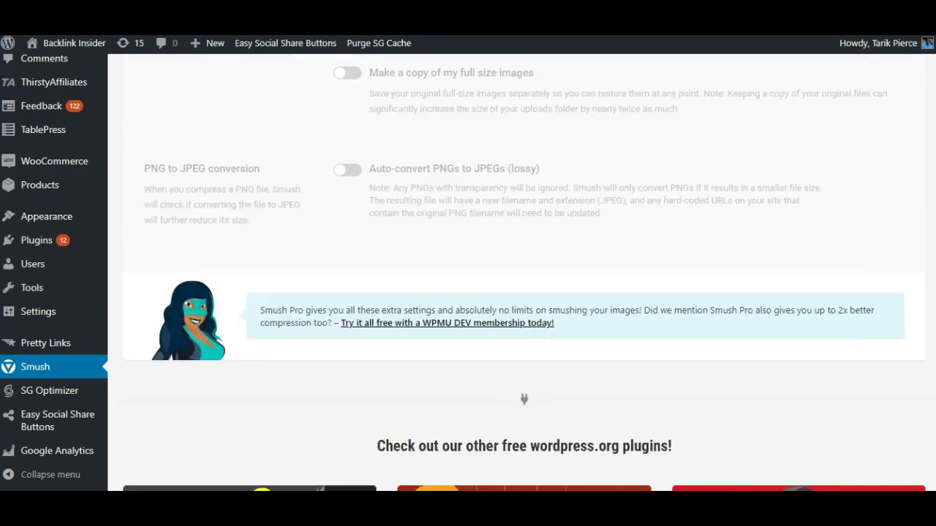
pyautogui.scroll(-3, 524, 272)
pyautogui.scroll(15, 524, 272)
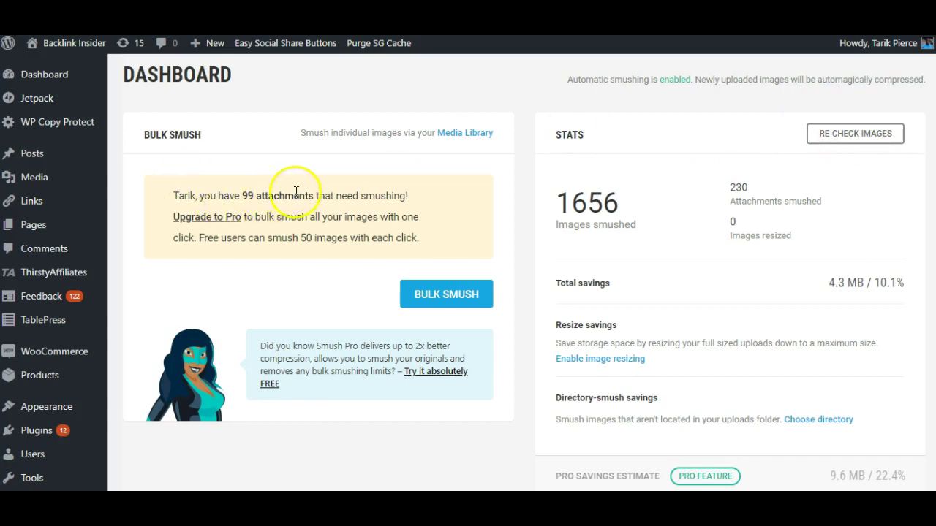
# Step: Bulk smush the attachments that need smushing, continuing with a second batch for those beyond the 50-image limit
pyautogui.click(448, 301)
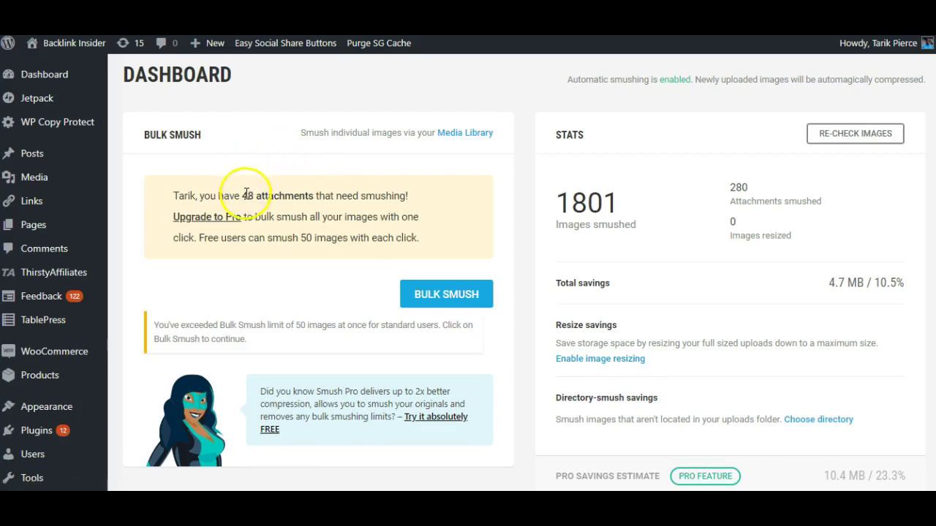
pyautogui.click(429, 294)
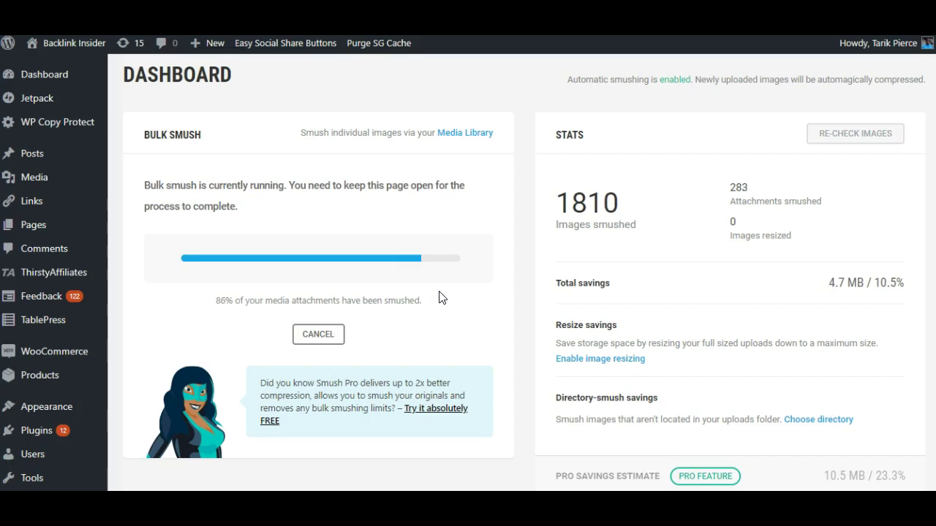
pyautogui.scroll(-4, 898, 100)
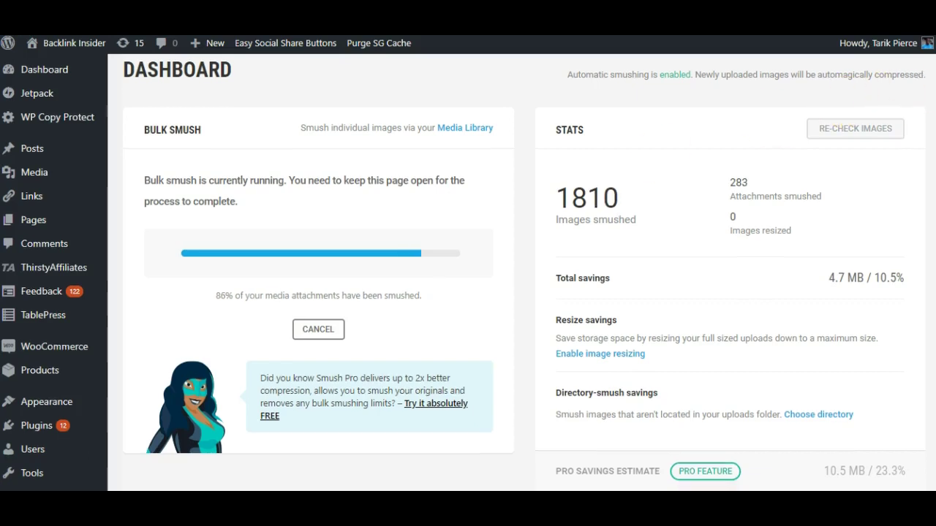
pyautogui.scroll(-5, 448, 273)
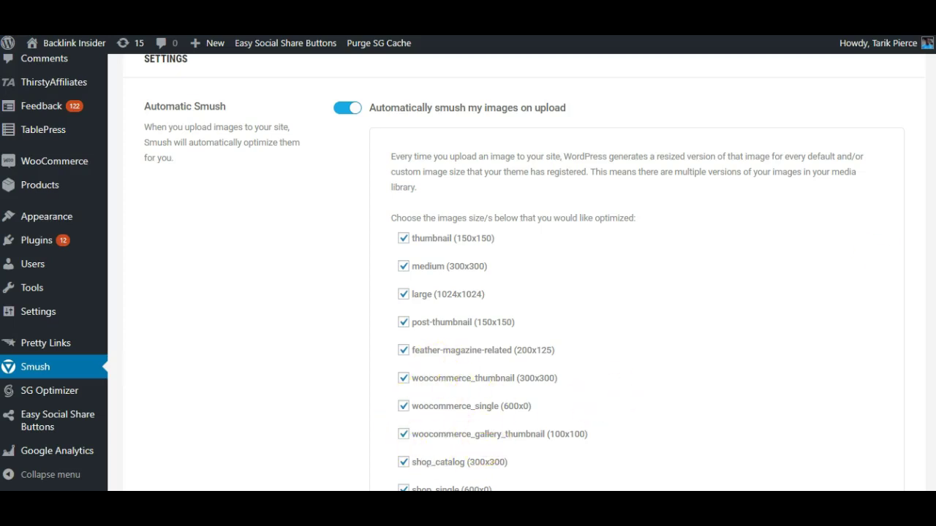
pyautogui.scroll(9, 523, 272)
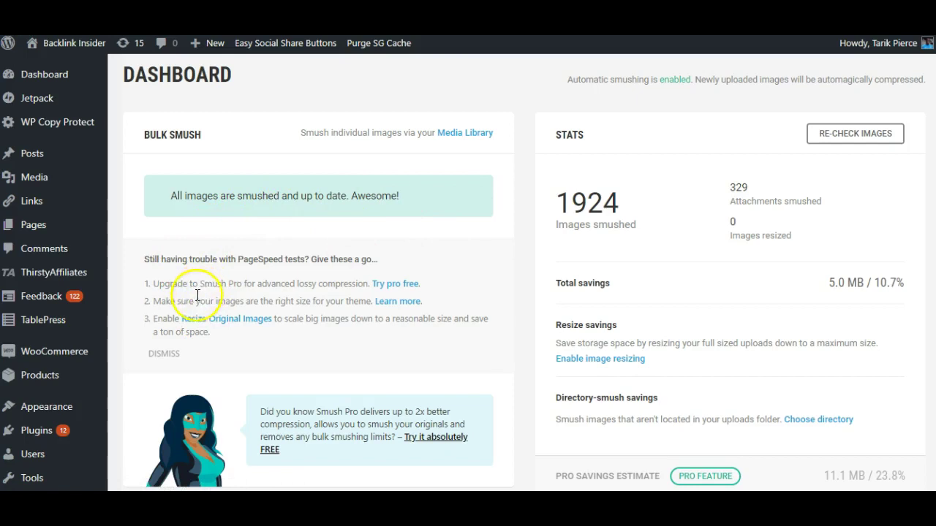
# Step: Enable resizing of full-size images, save the Smush settings, and bulk smush the attachments that need re-compressing
pyautogui.click(219, 324)
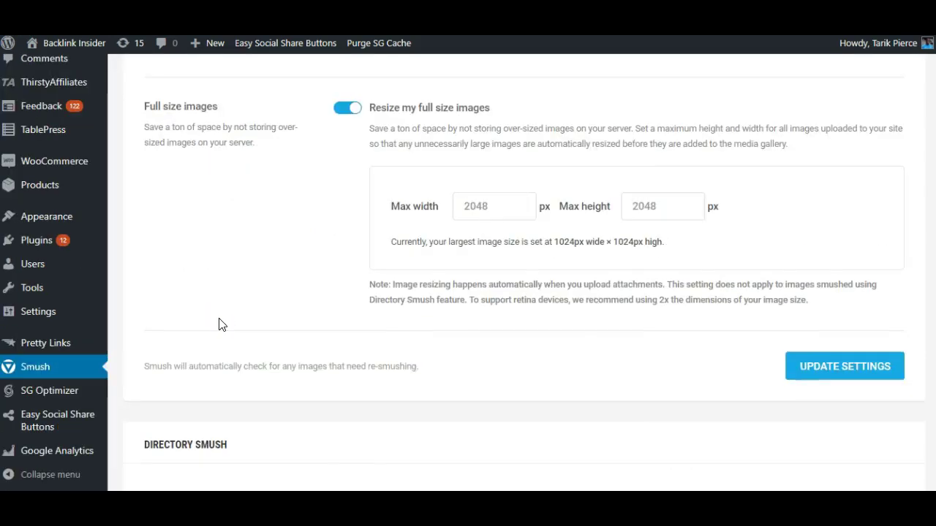
pyautogui.click(846, 363)
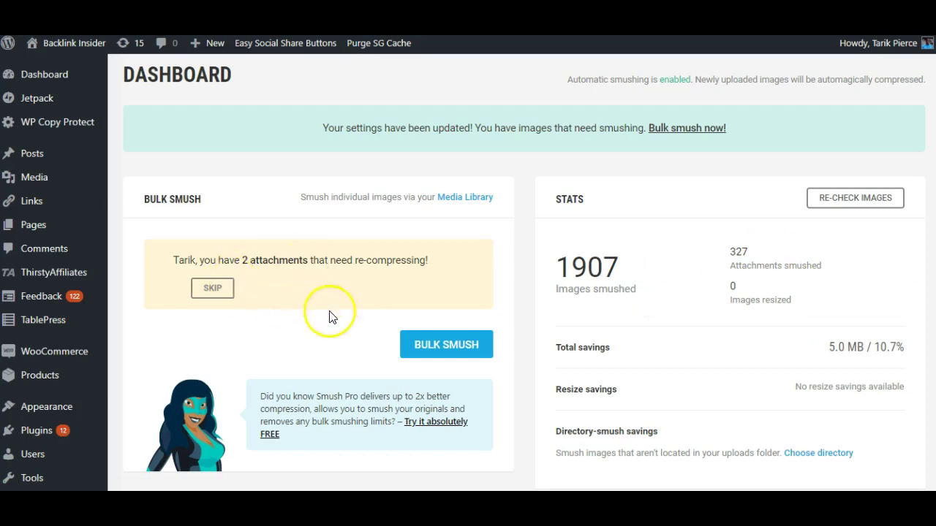
pyautogui.click(442, 347)
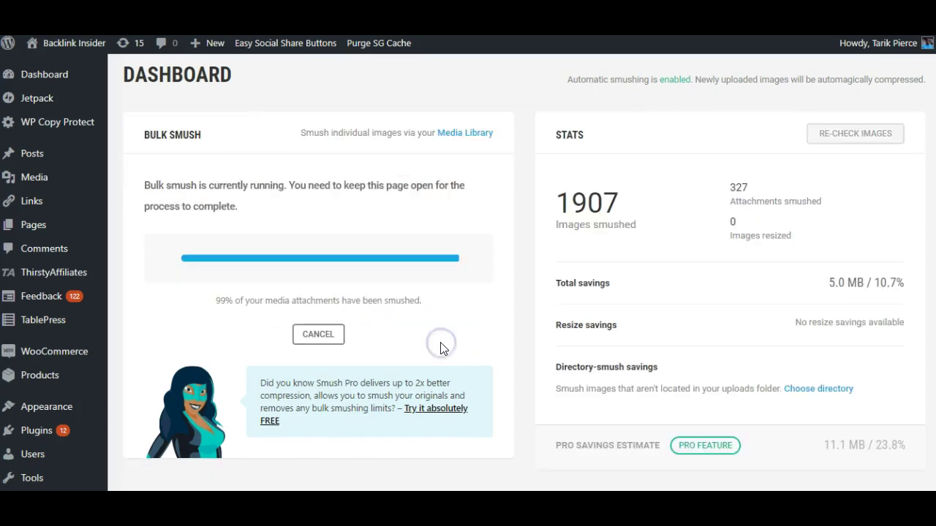